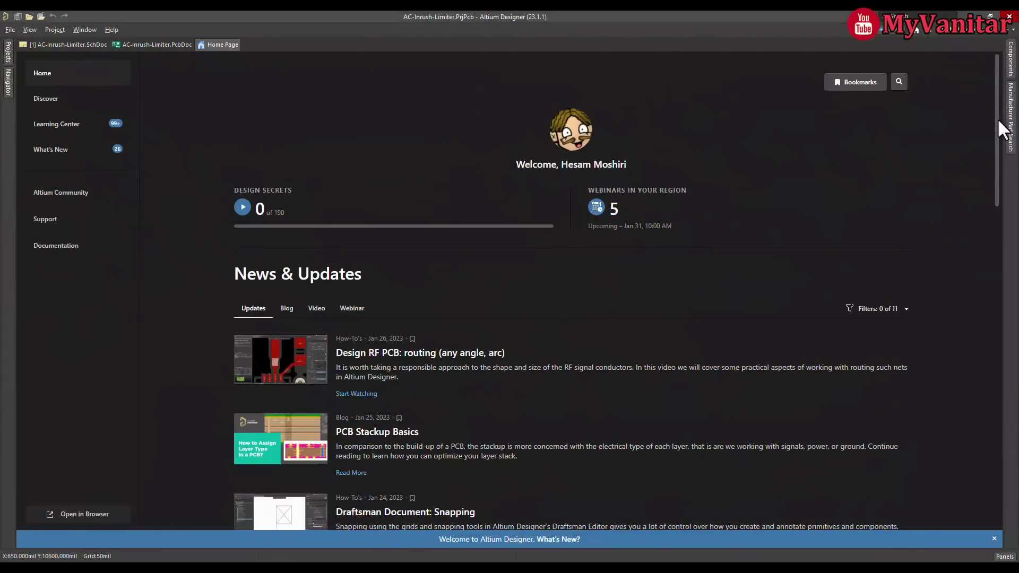
drag(997, 118, 985, 92)
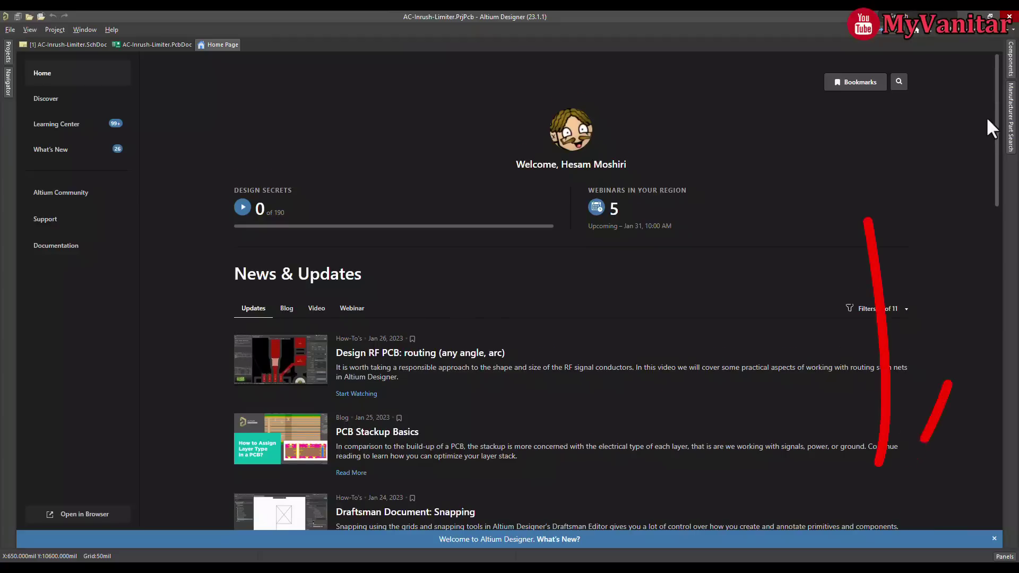
scroll(987, 154, down, 3)
scroll(989, 112, up, 3)
drag(990, 105, 989, 71)
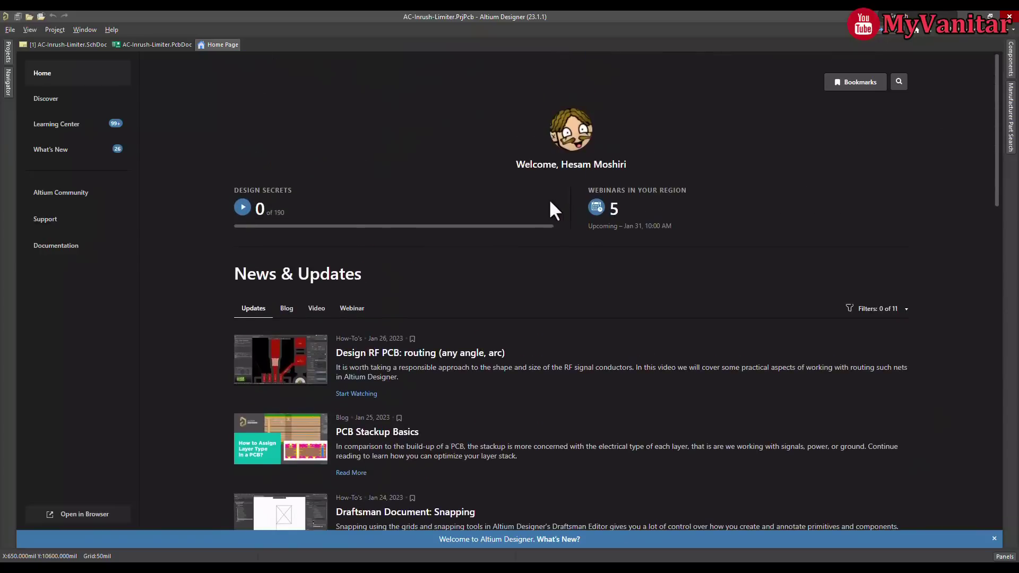
drag(516, 163, 627, 164)
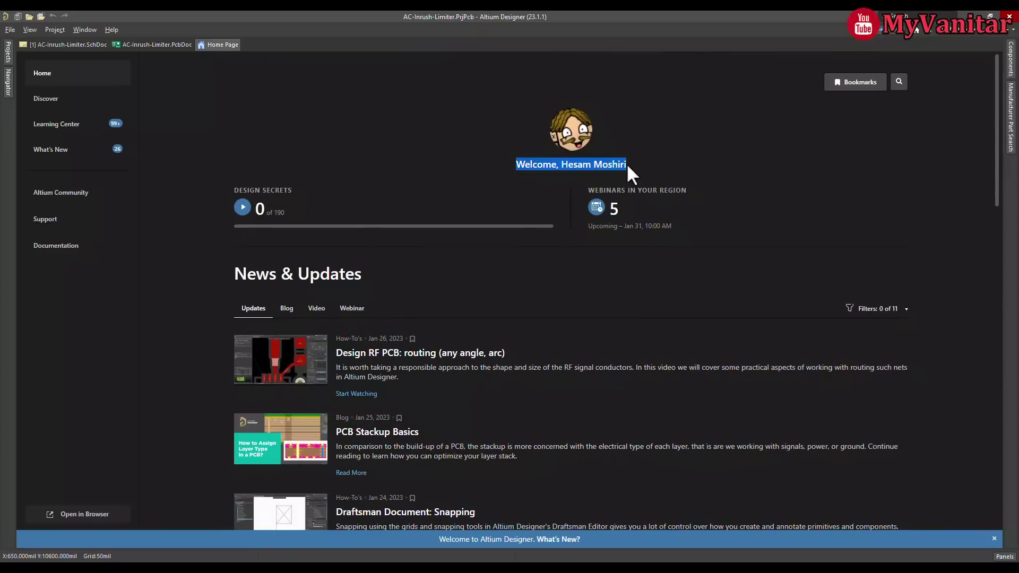
click(598, 165)
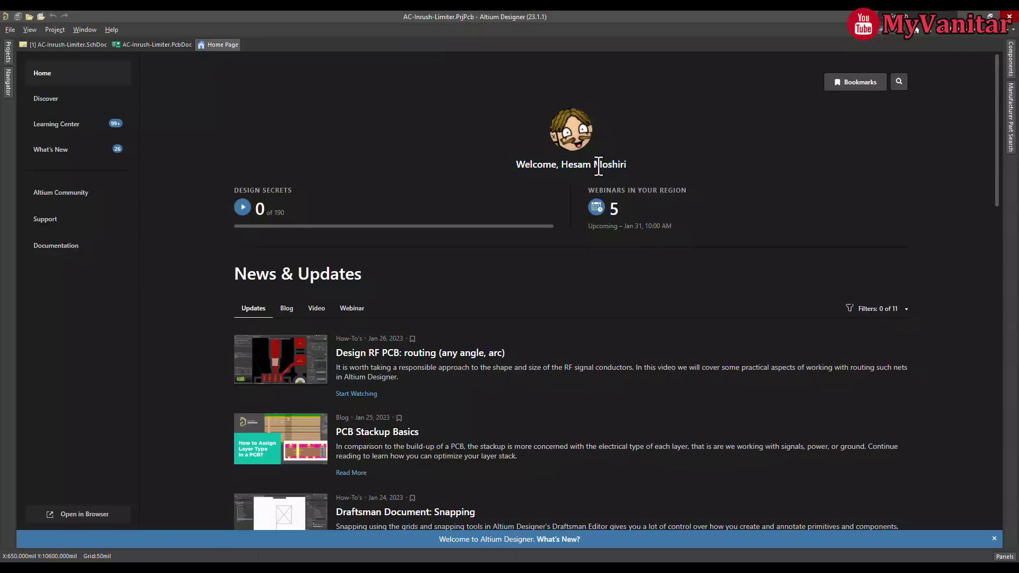
drag(518, 169, 608, 170)
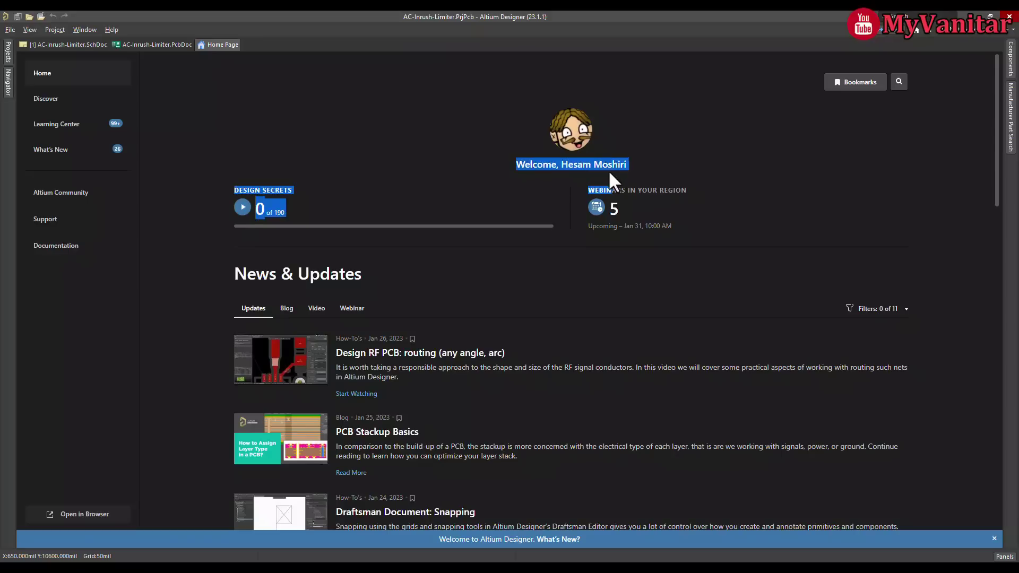
click(466, 141)
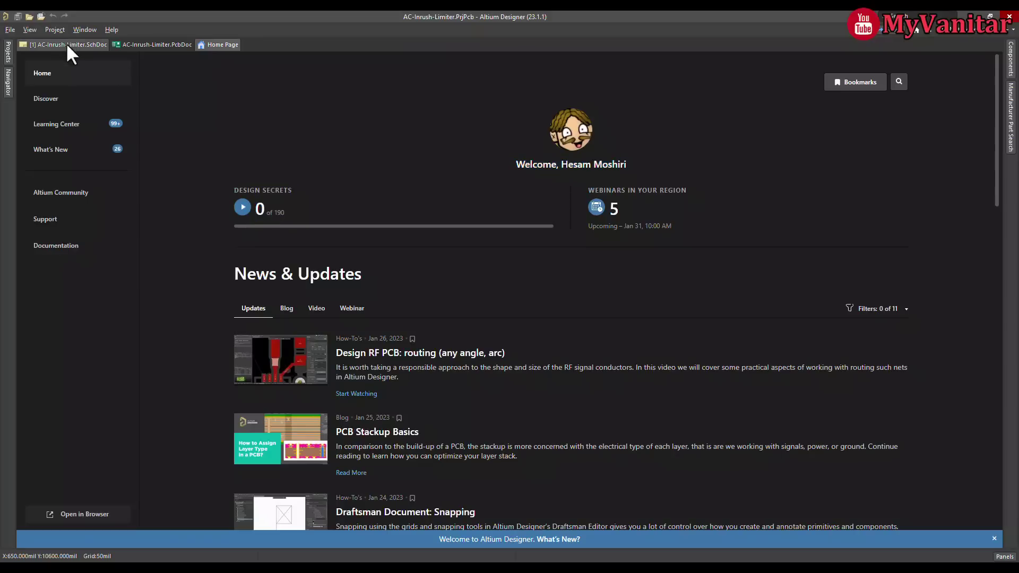
- Open the AC-Inrush-Limiter schematic, glance at the PCB layout, and return to the schematic
click(66, 44)
right_drag(508, 310, 517, 241)
click(149, 60)
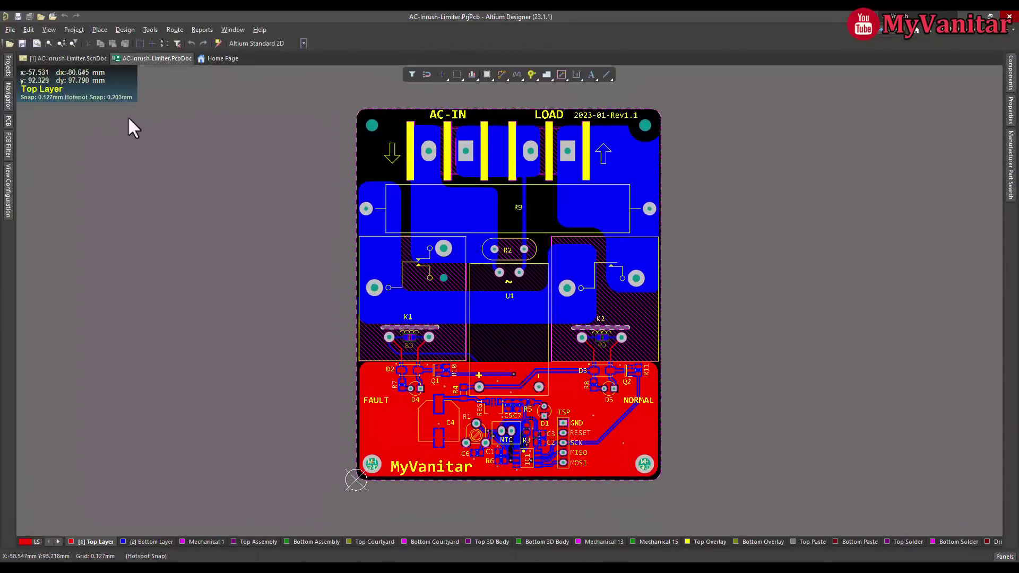
click(62, 58)
- Zoom in on the ATTiny13 circuit and select the IC1A microcontroller
right_drag(448, 248, 441, 364)
ctrl+scroll(425, 338, up, 2)
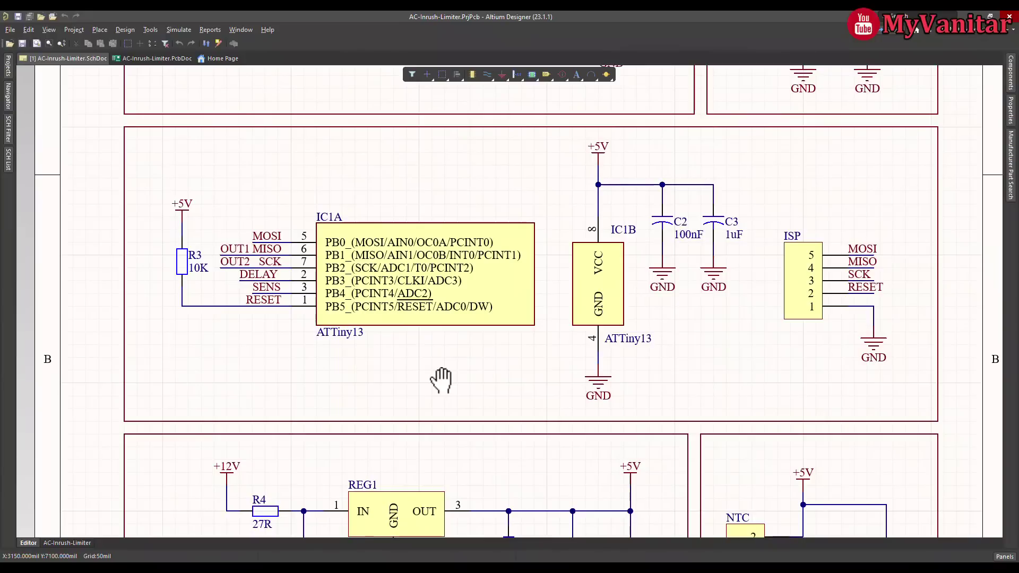
mouse_move(499, 368)
right_down()
mouse_move(485, 391)
mouse_move(496, 387)
right_up()
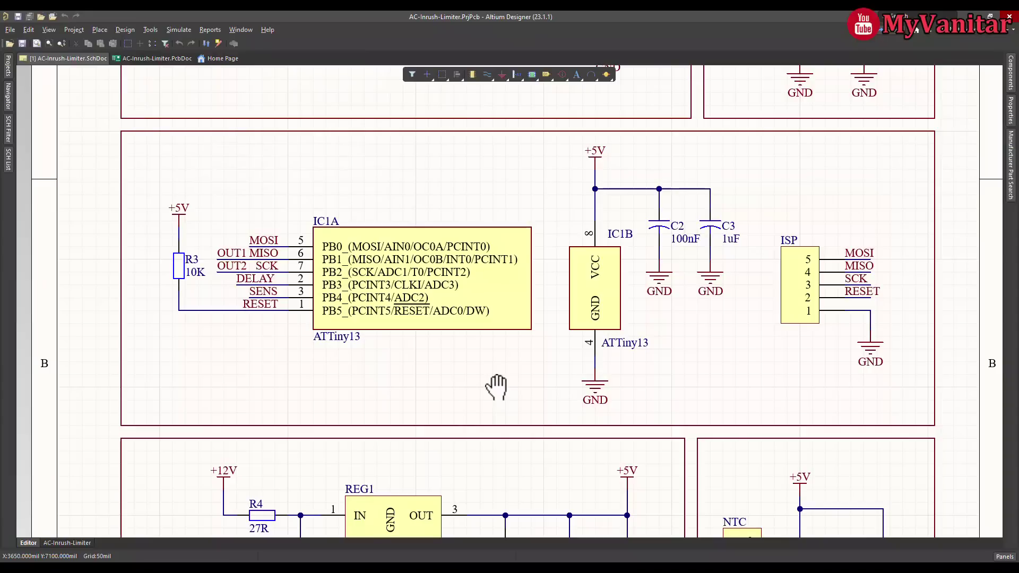
ctrl+scroll(387, 358, up, 1)
right_drag(387, 357, 376, 388)
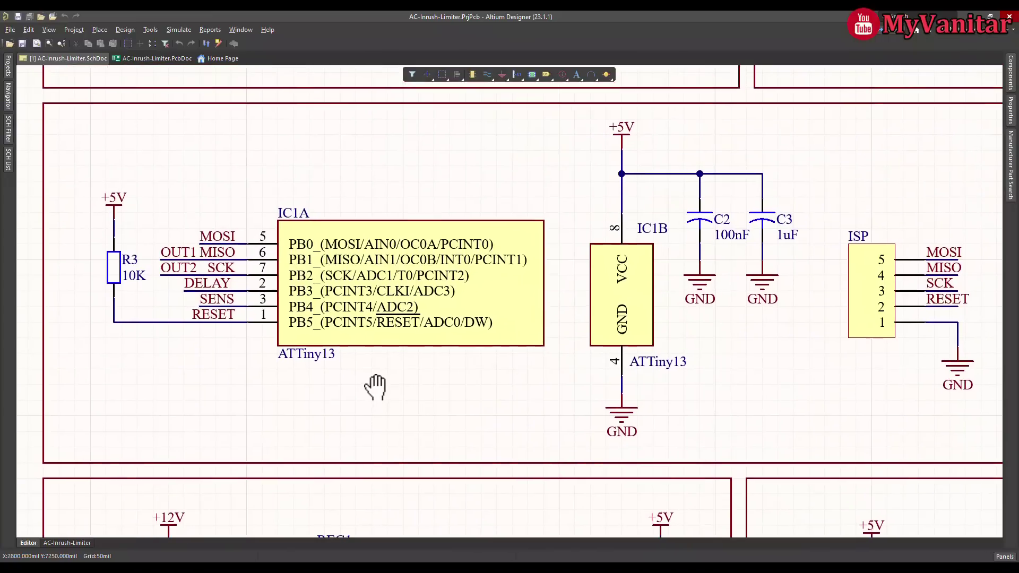
click(327, 293)
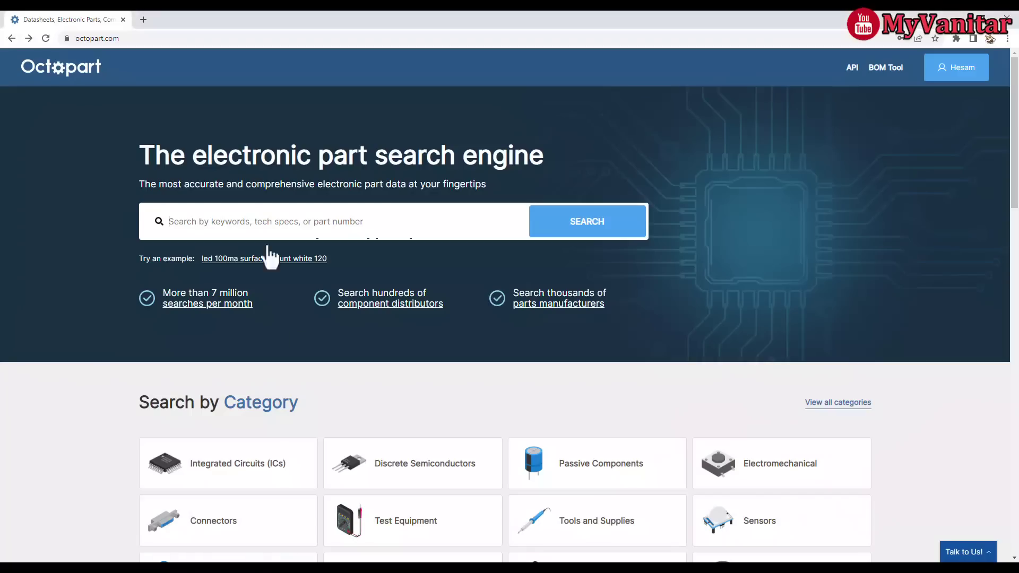
- Search Octopart for attiny13 and scroll through the 129 matching parts
text(attiny13)
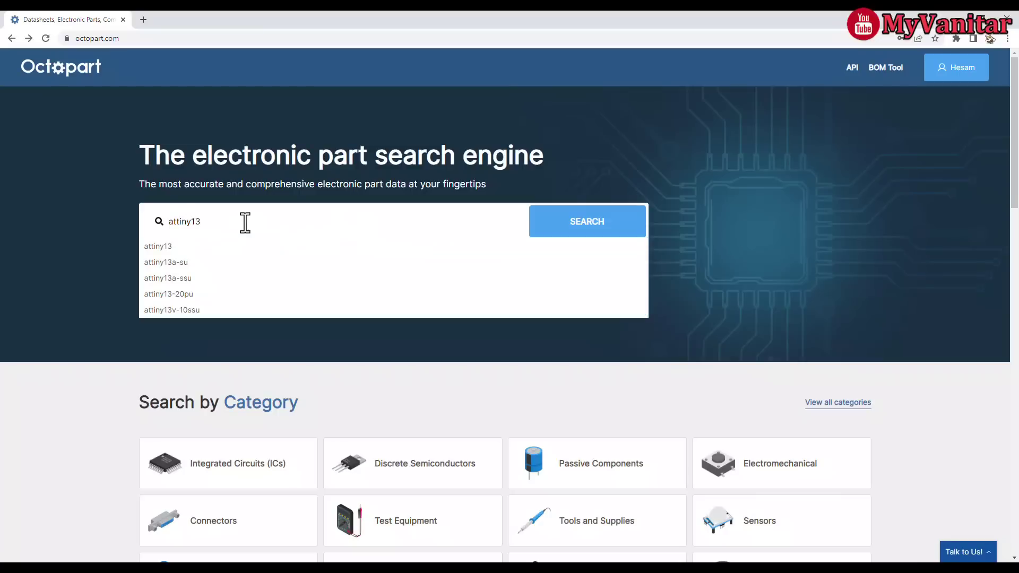
click(277, 165)
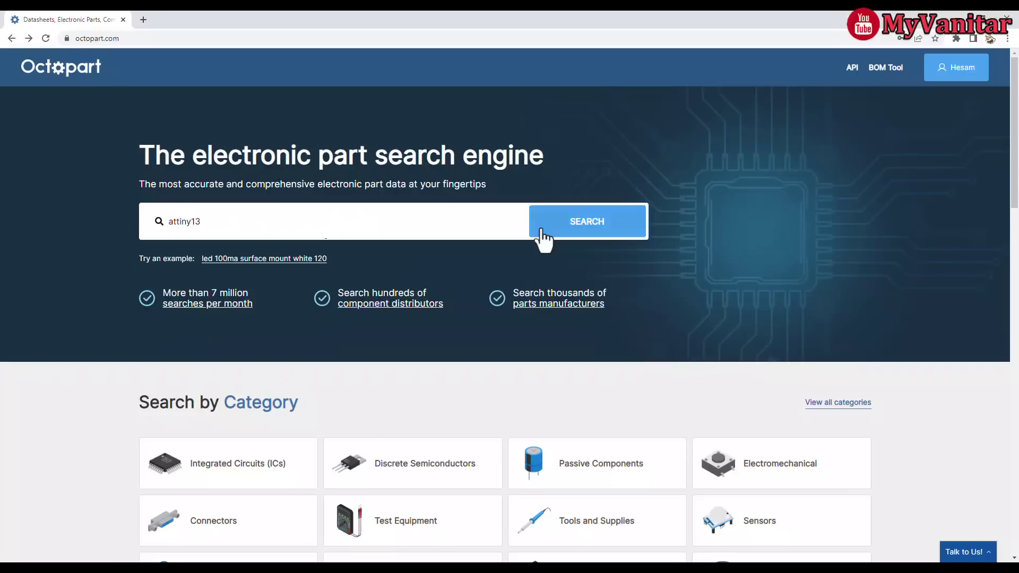
click(591, 231)
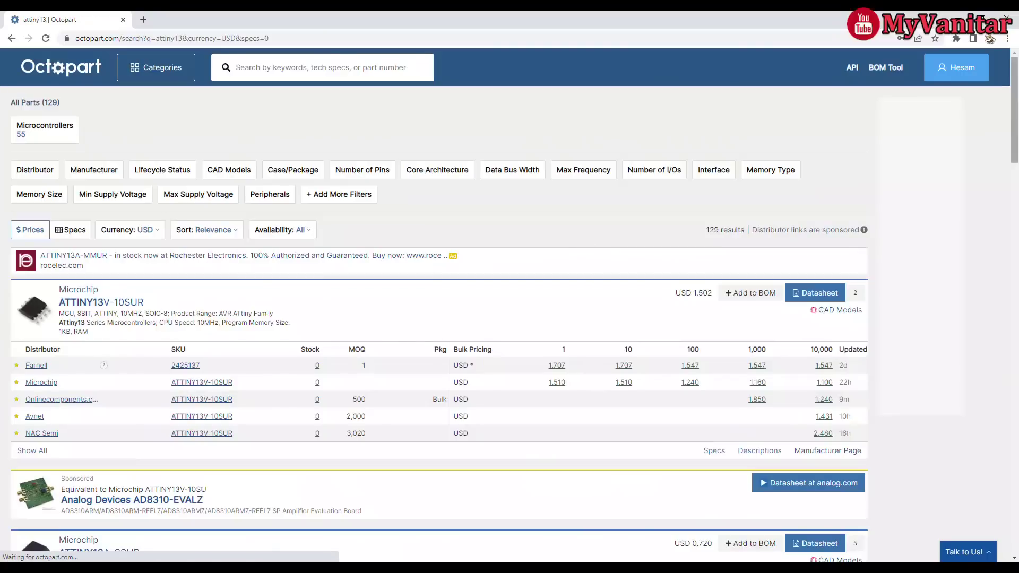
drag(1014, 114, 1013, 169)
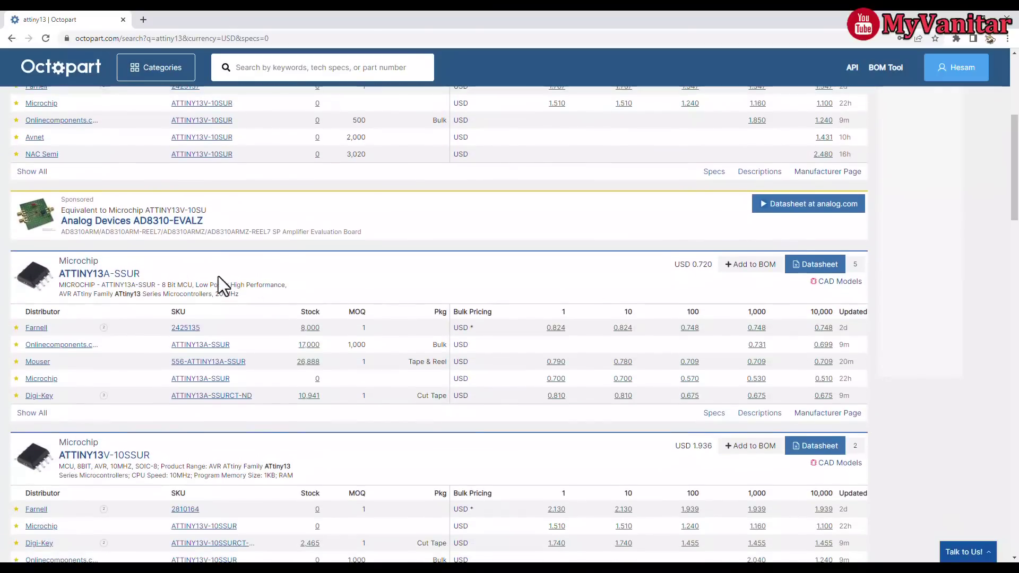
- Open the ATTINY13A-SSUR page and review its price, stock, inventory history and tech specs
click(99, 273)
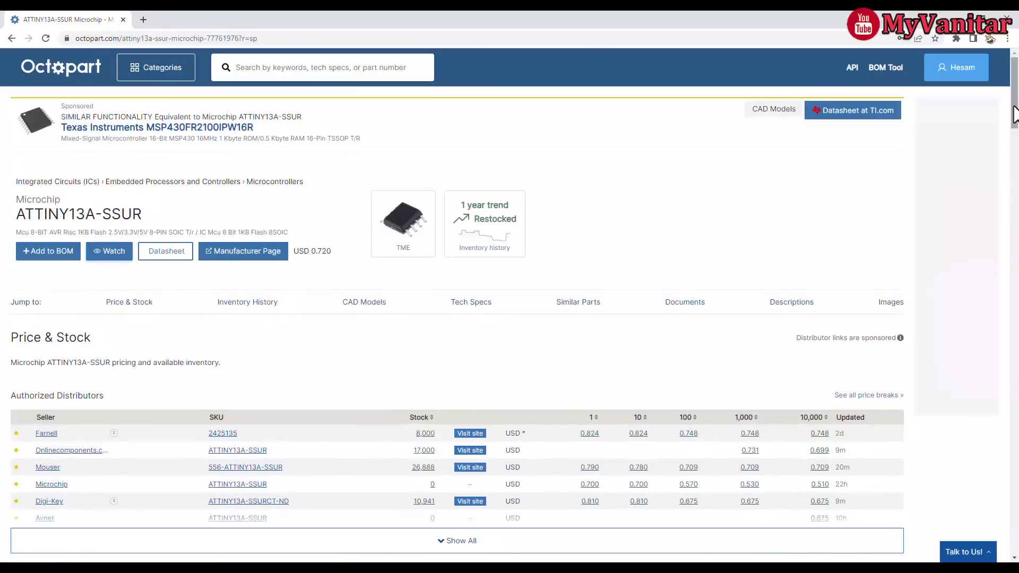
drag(1014, 114, 1014, 139)
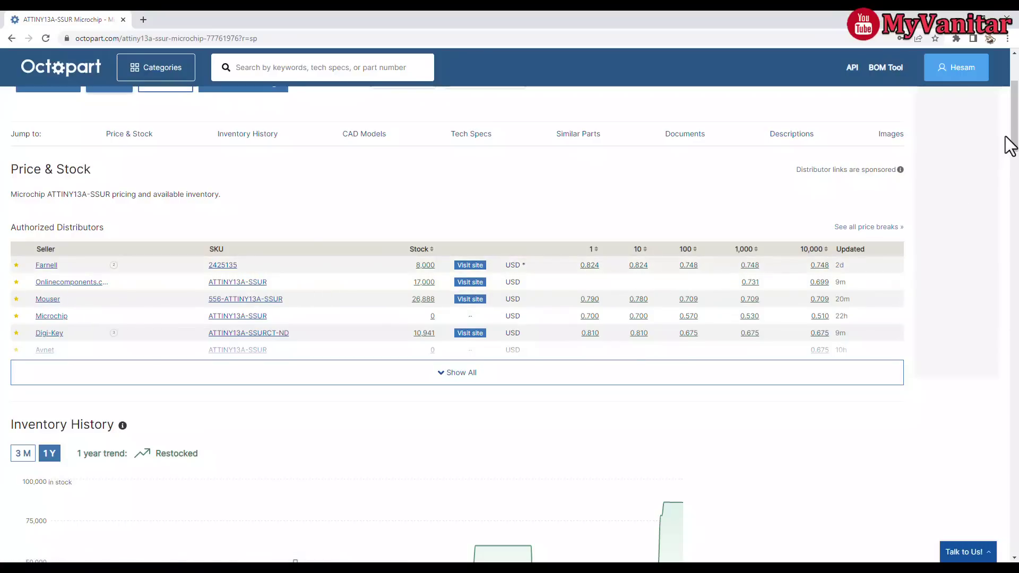
drag(1013, 141, 998, 272)
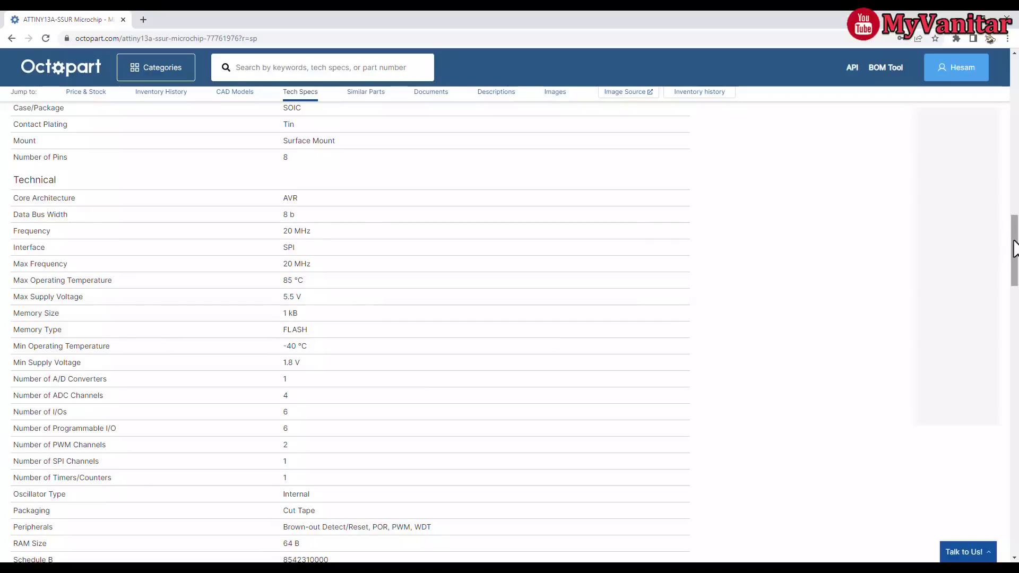
drag(1013, 249, 1015, 80)
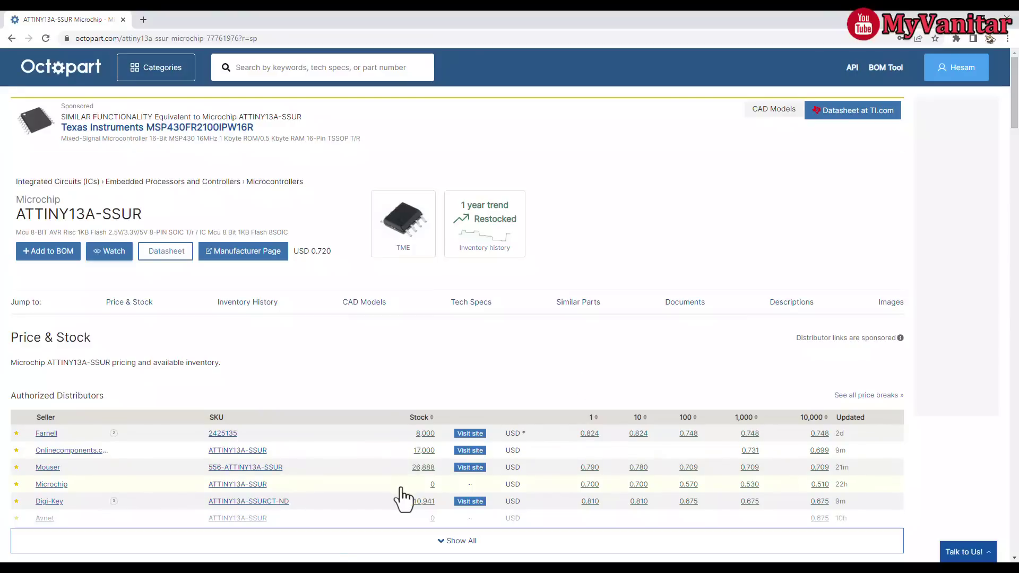
key(alt+Tab)
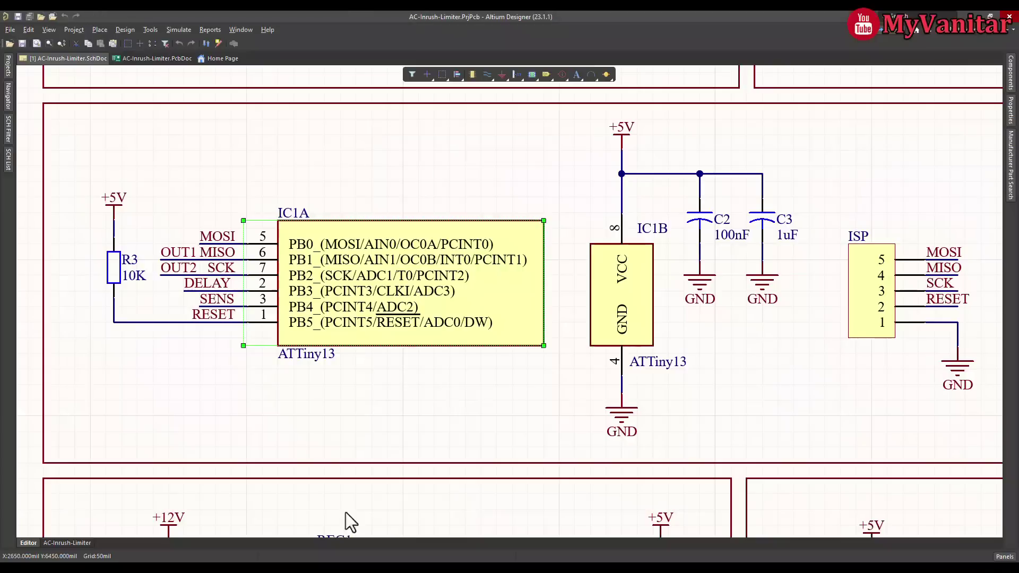
click(157, 58)
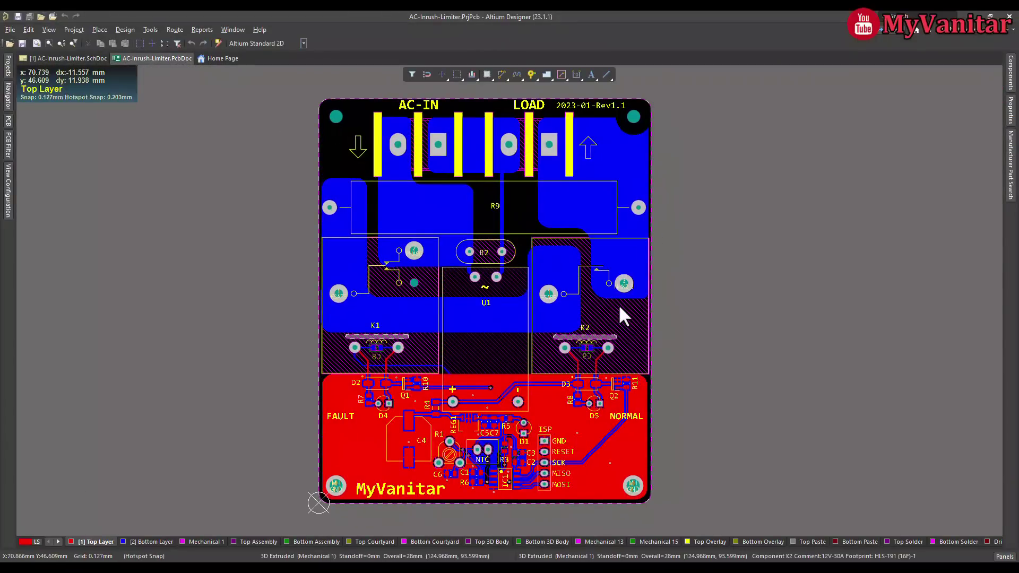
right_drag(649, 284, 661, 294)
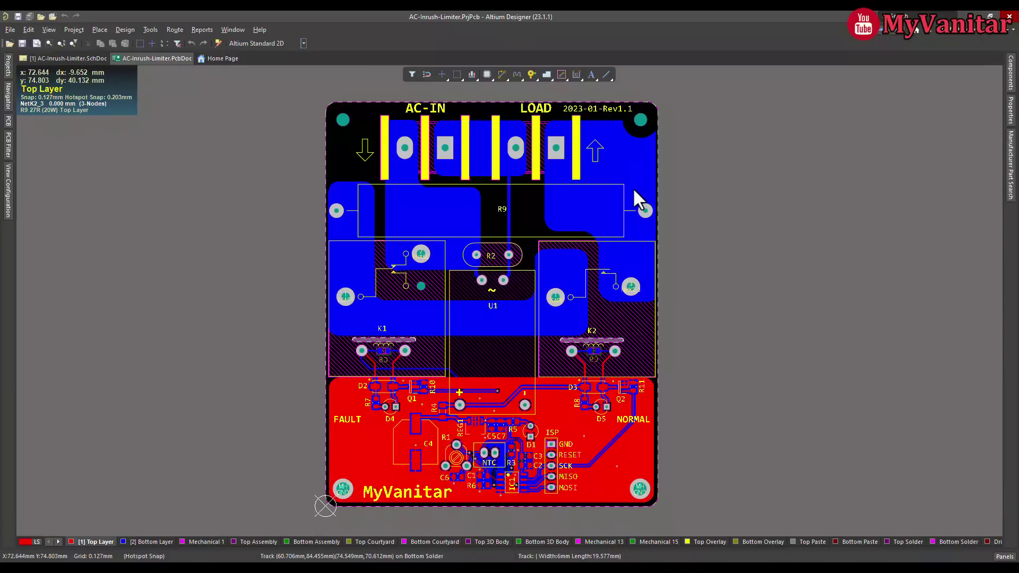
scroll(632, 237, down, 2)
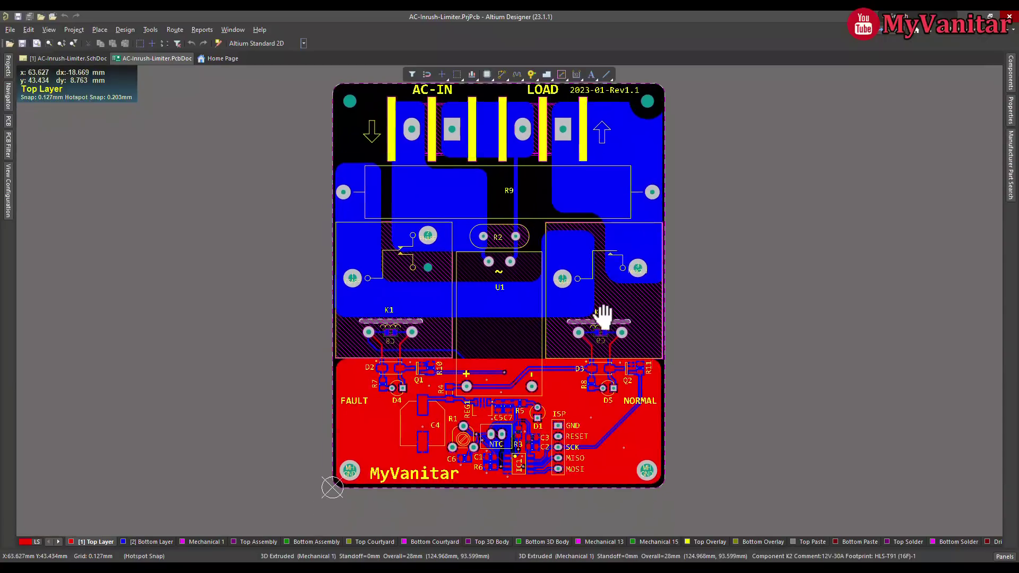
ctrl+scroll(515, 436, up, 3)
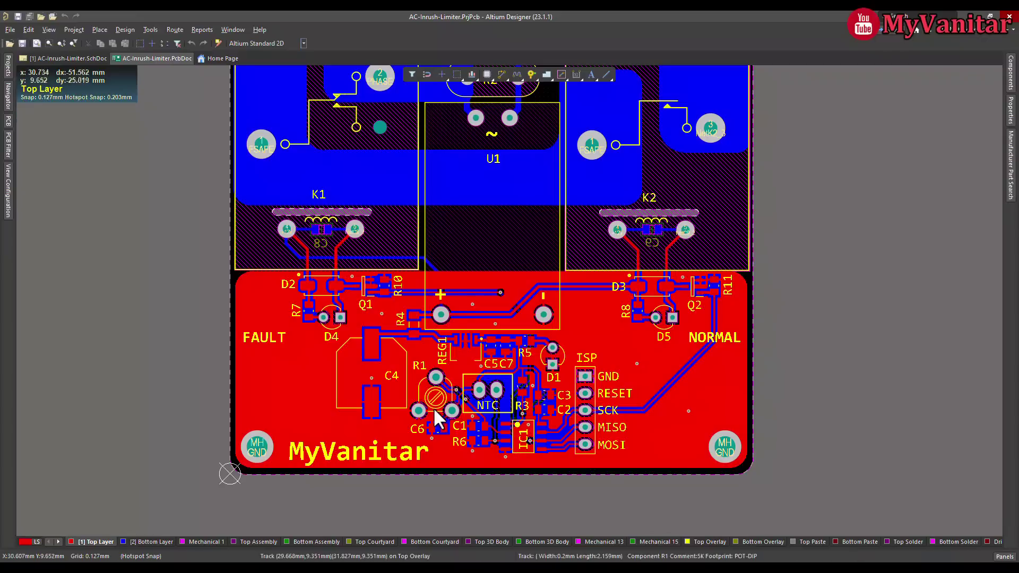
ctrl+scroll(523, 329, down, 3)
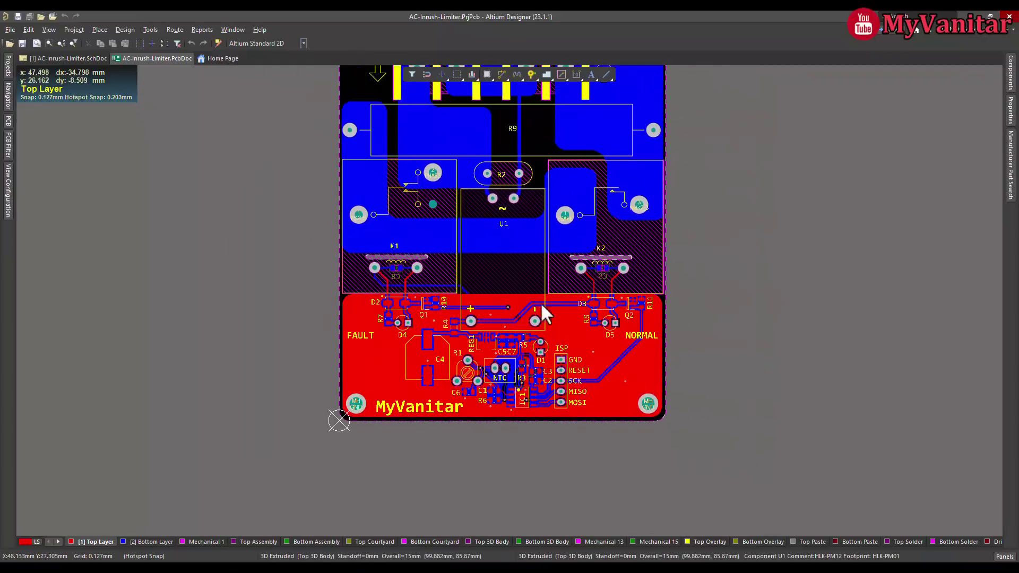
right_drag(542, 312, 552, 355)
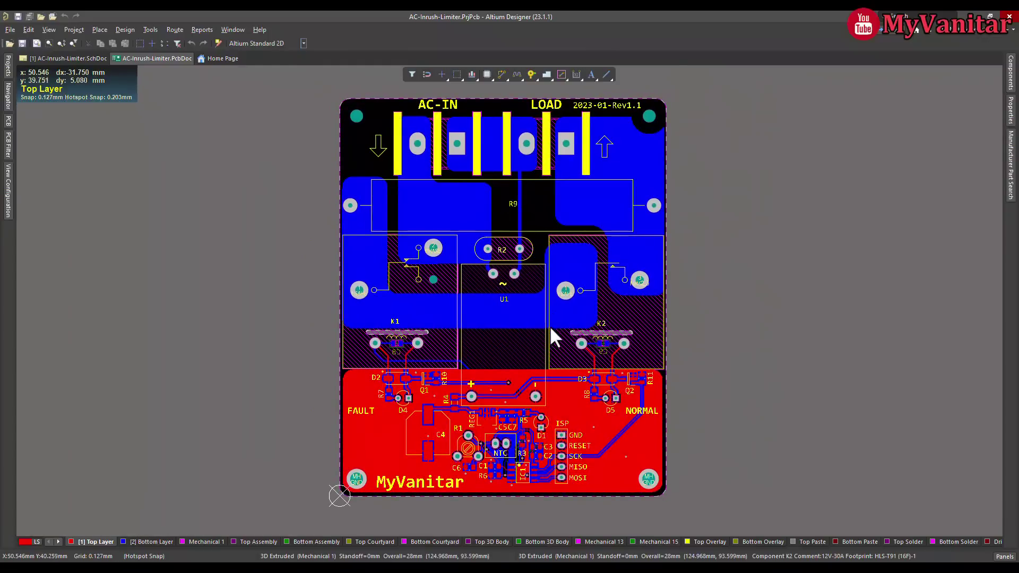
right_drag(550, 319, 558, 324)
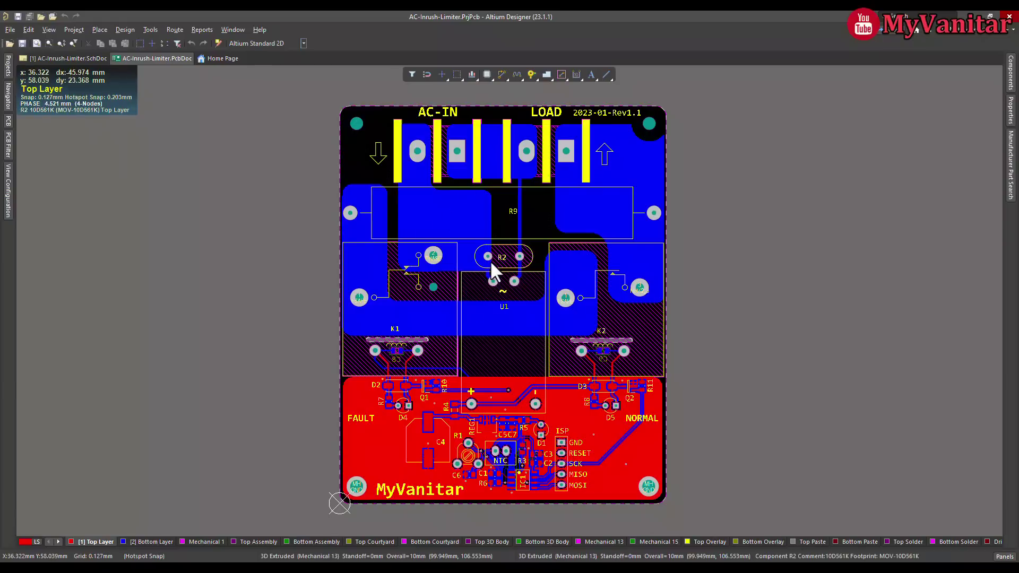
ctrl+scroll(394, 345, up, 5)
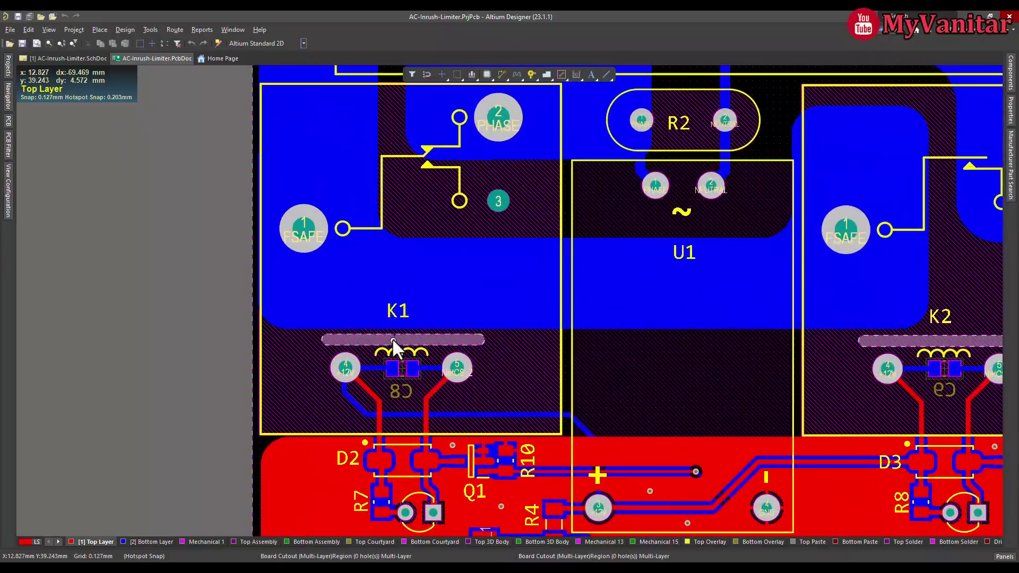
ctrl+scroll(394, 345, up, 1)
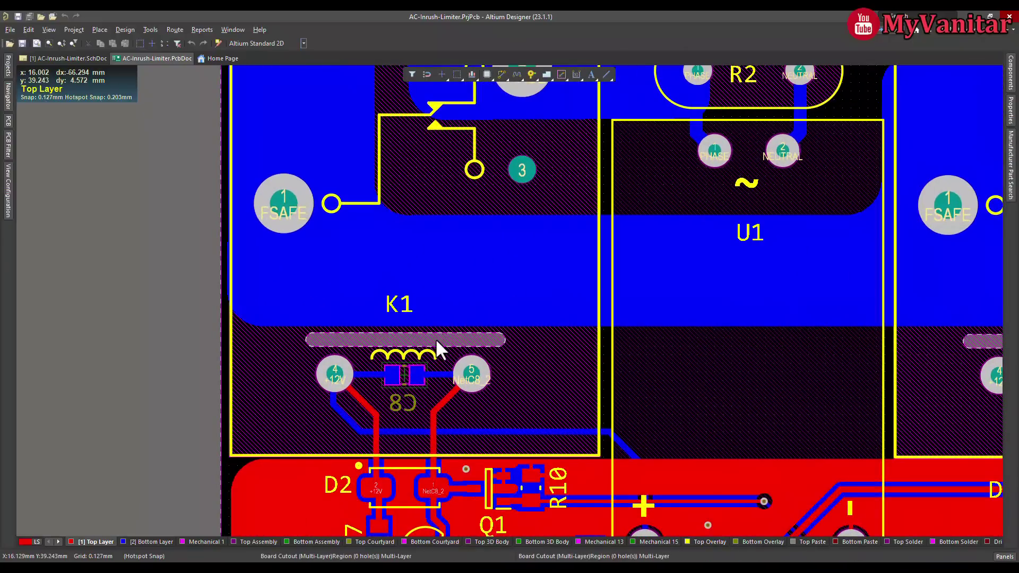
ctrl+scroll(437, 345, down, 7)
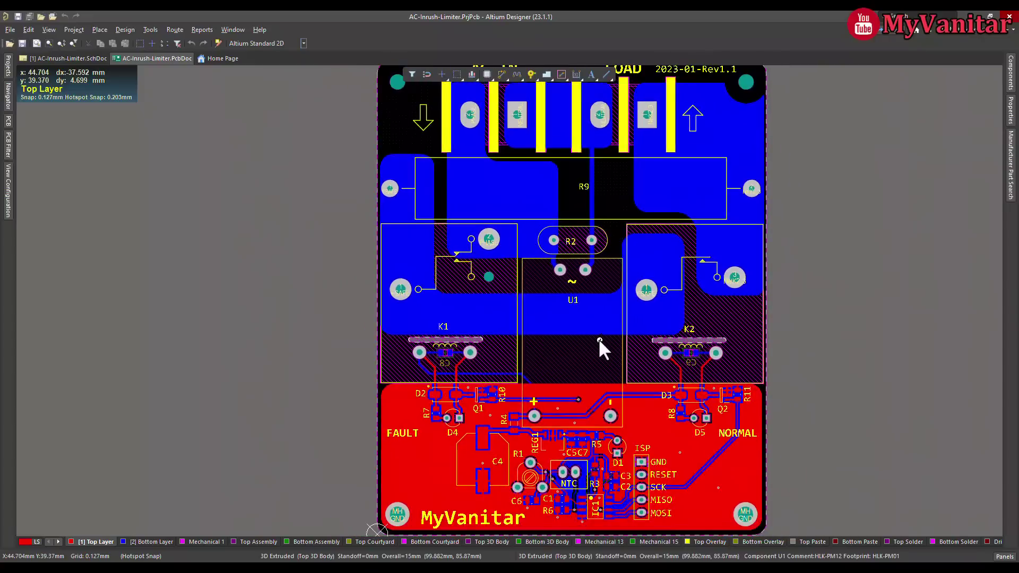
ctrl+scroll(599, 338, down, 3)
right_drag(603, 342, 542, 340)
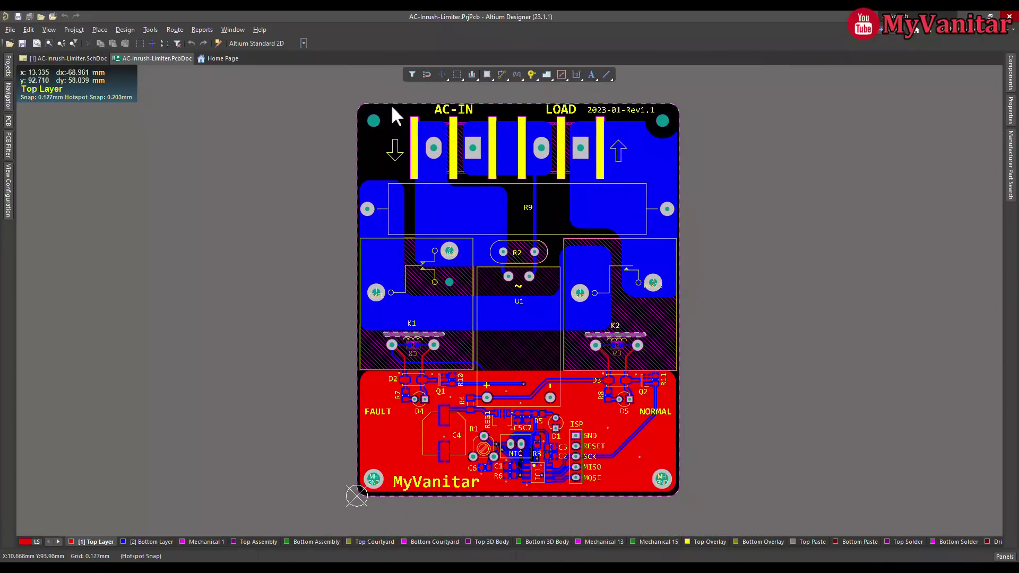
click(304, 43)
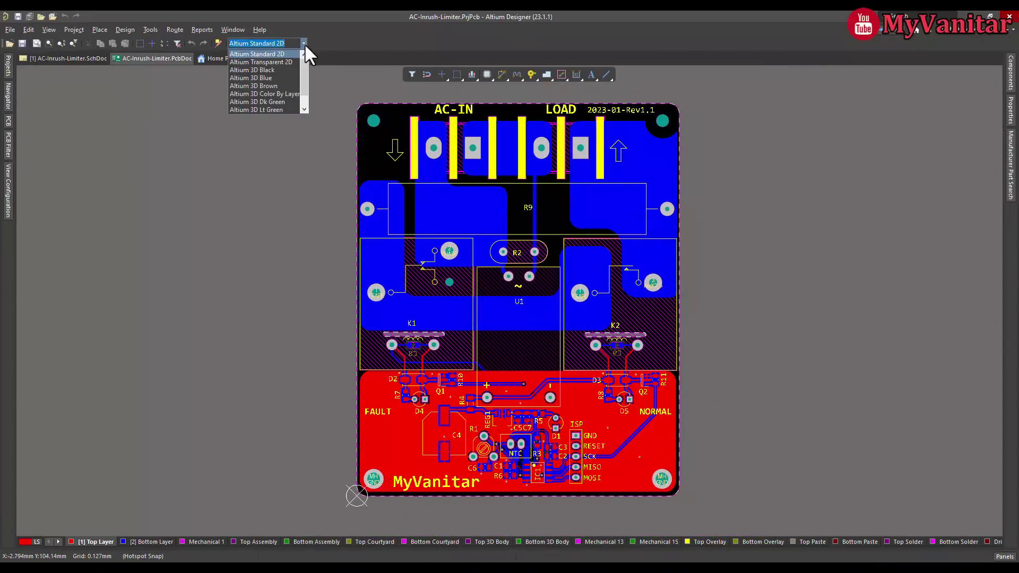
click(288, 102)
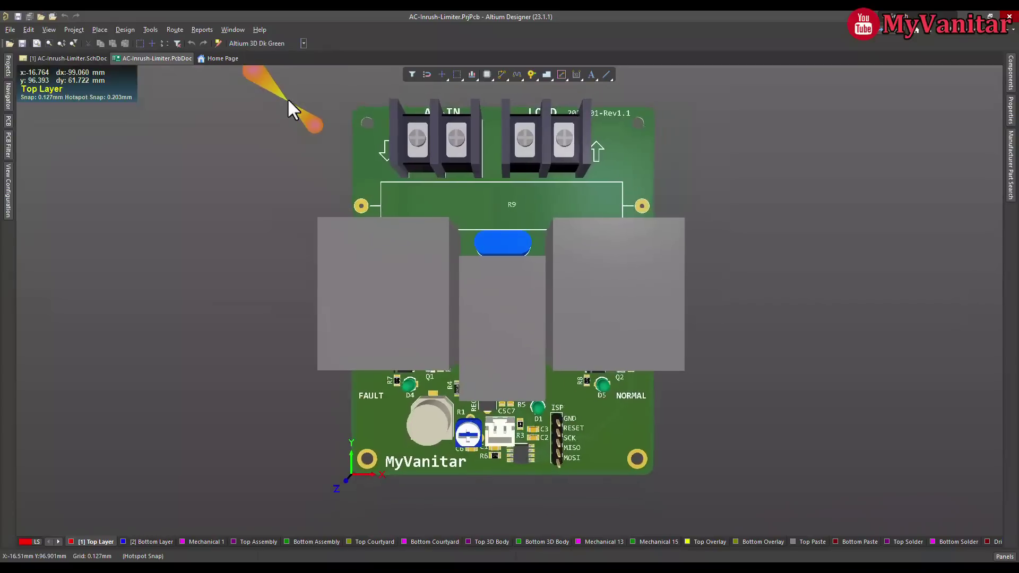
click(386, 43)
click(364, 60)
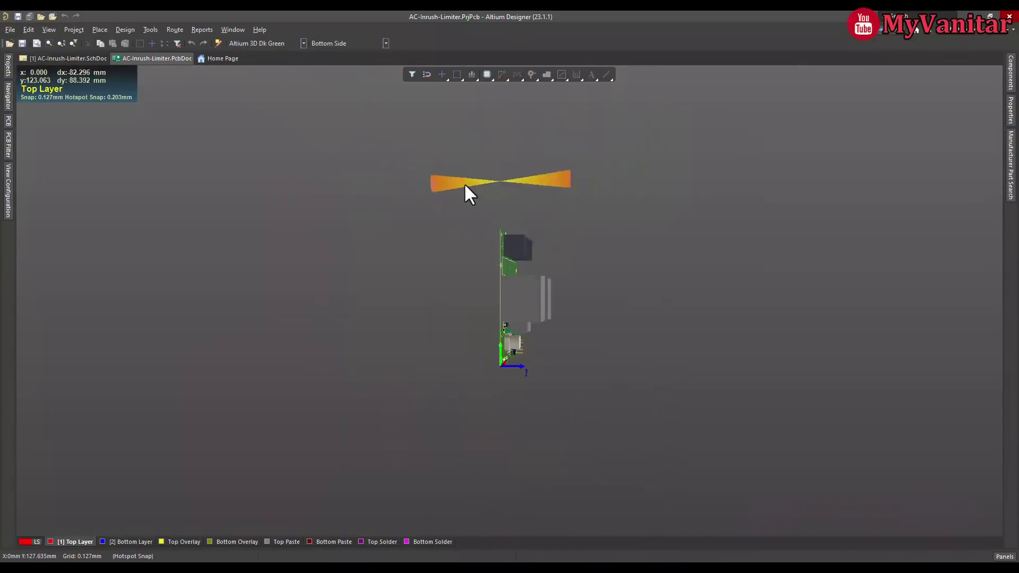
ctrl+scroll(502, 200, up, 1)
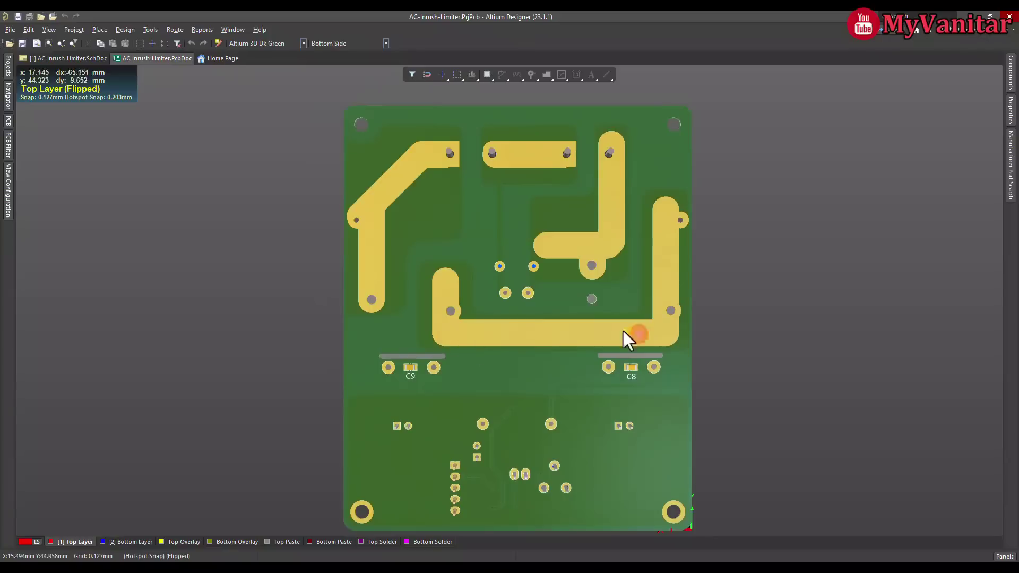
click(386, 43)
click(372, 54)
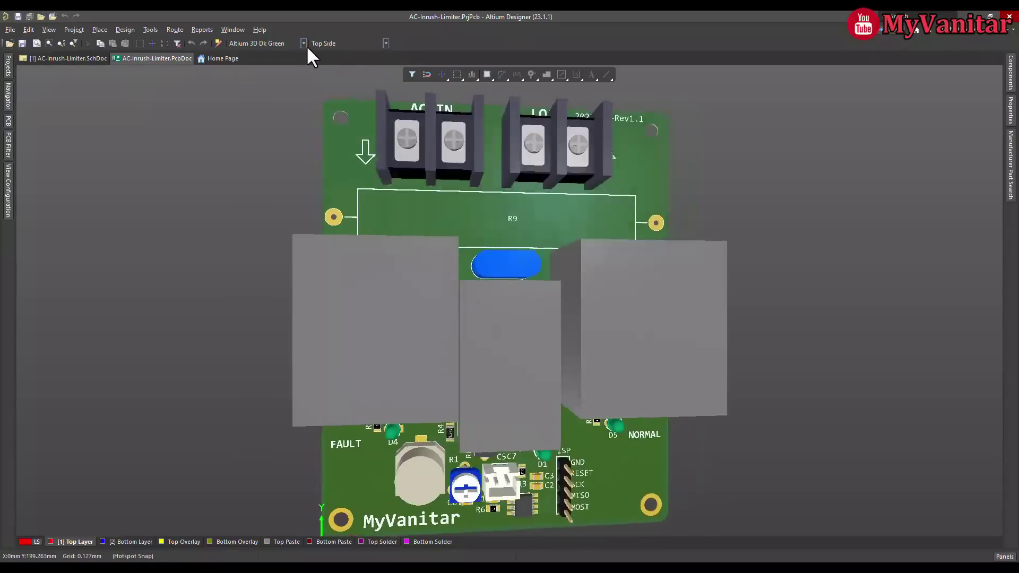
click(304, 43)
click(294, 54)
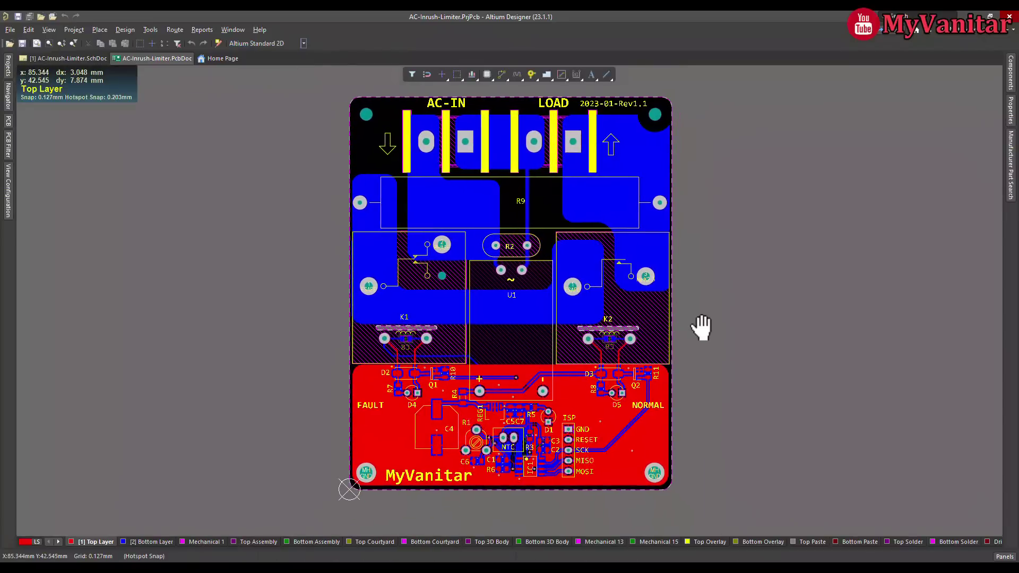
right_drag(703, 335, 703, 338)
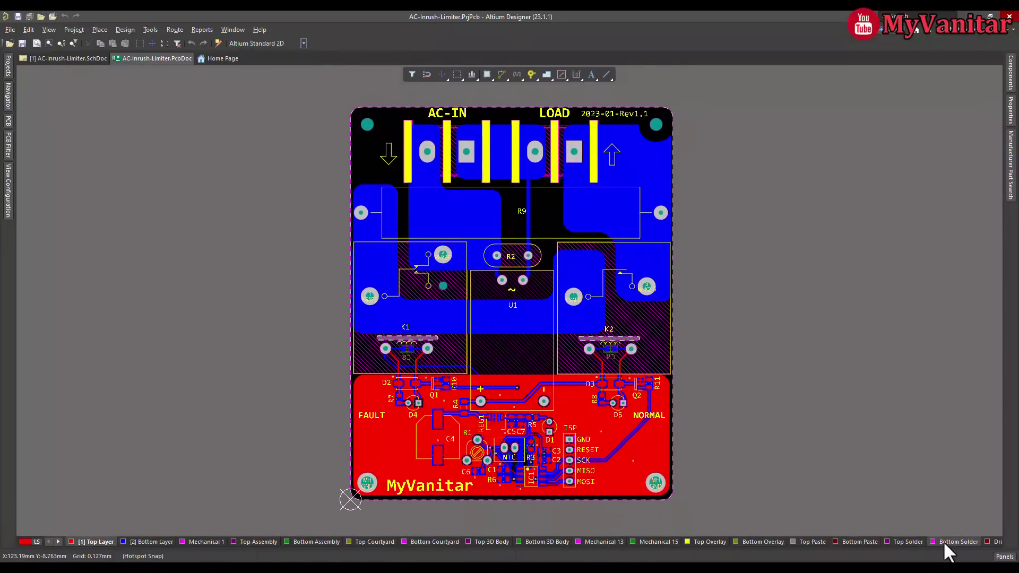
click(151, 542)
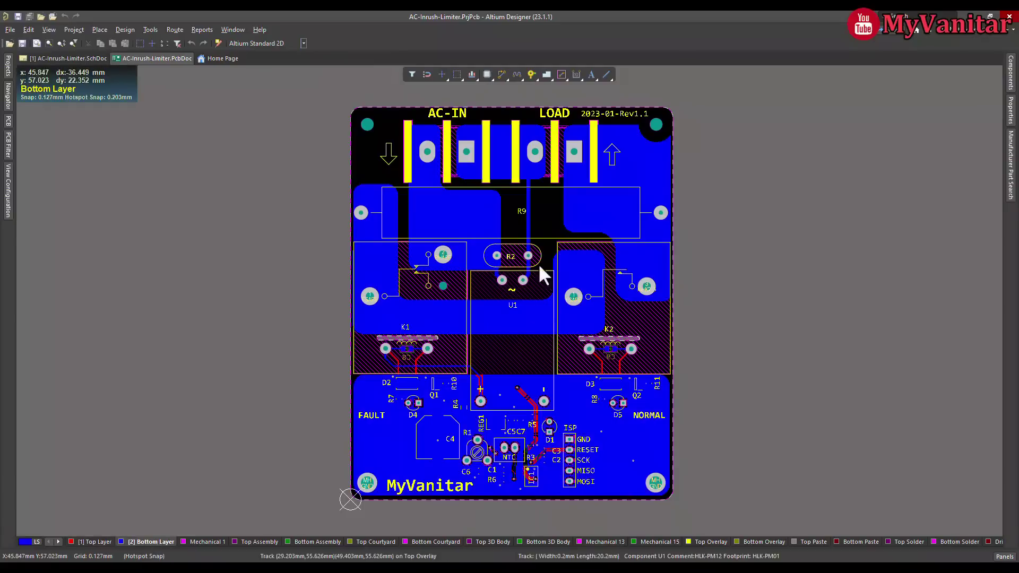
click(947, 543)
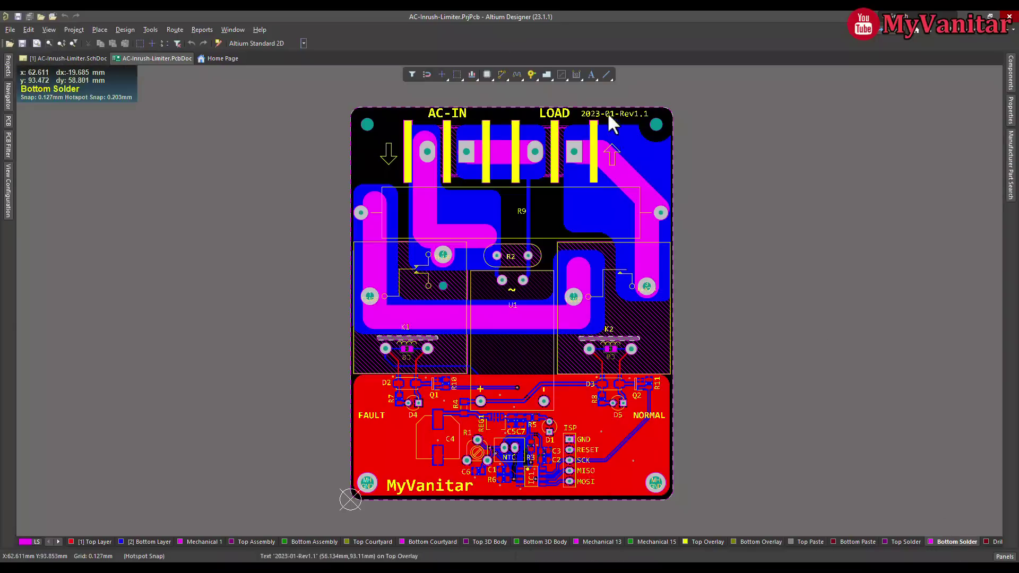
click(574, 151)
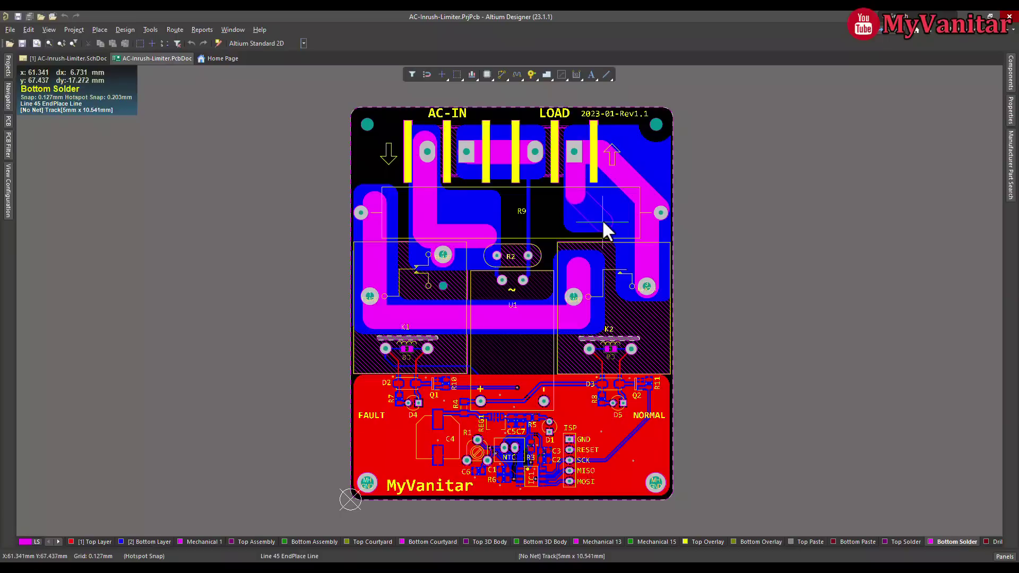
key(Tab)
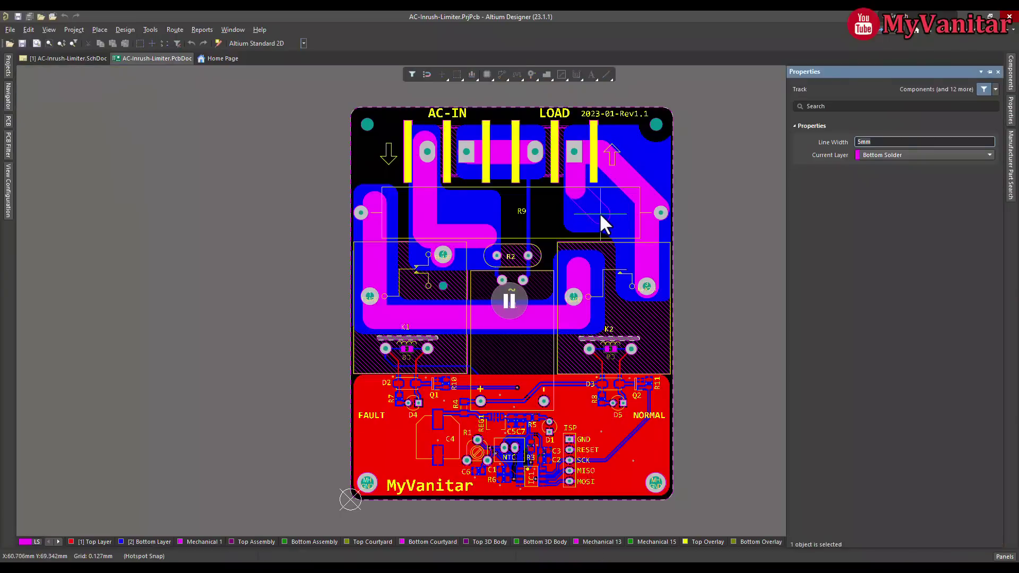
key(Escape)
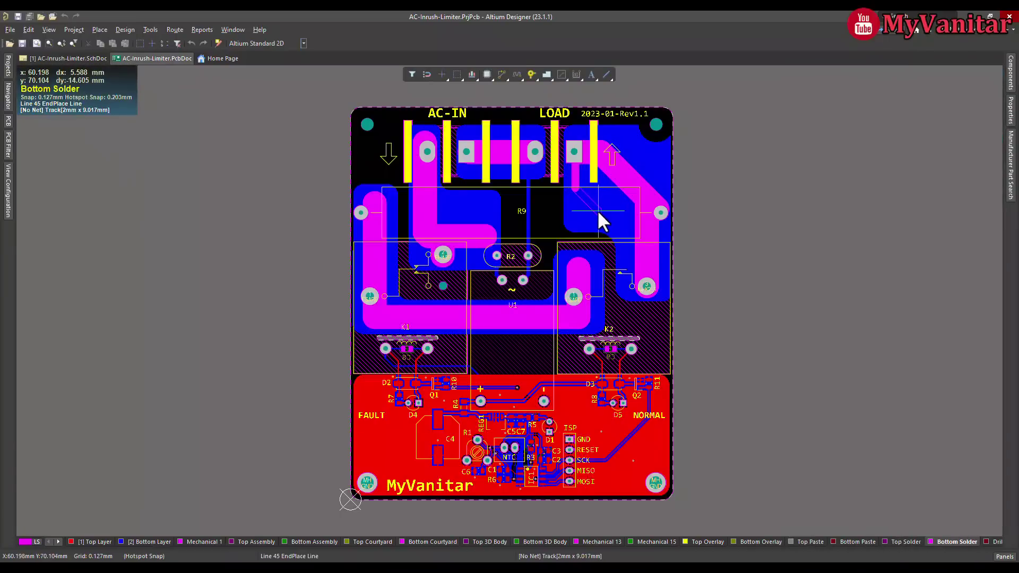
key(Tab)
text(3)
key(Return)
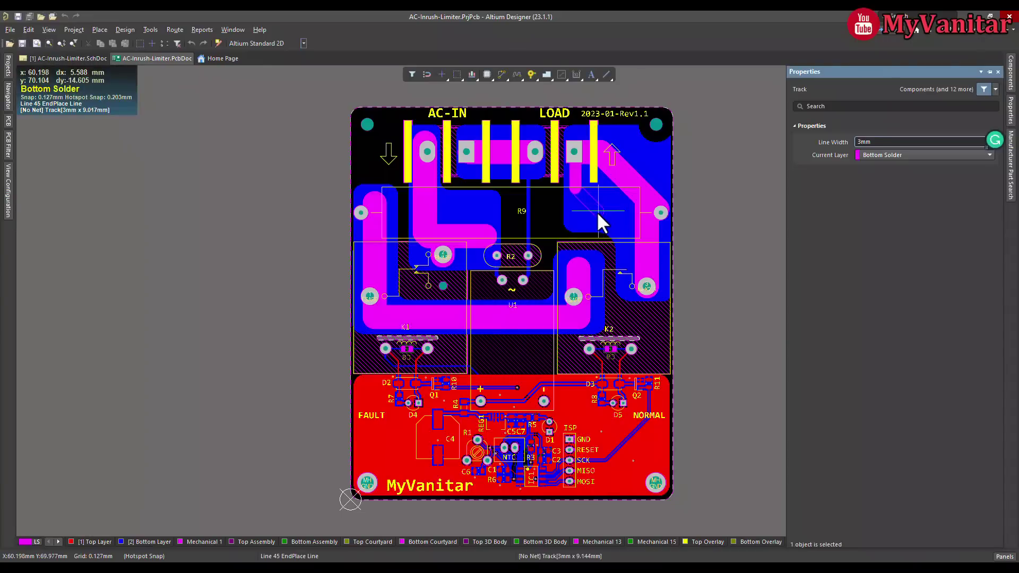
key(Escape)
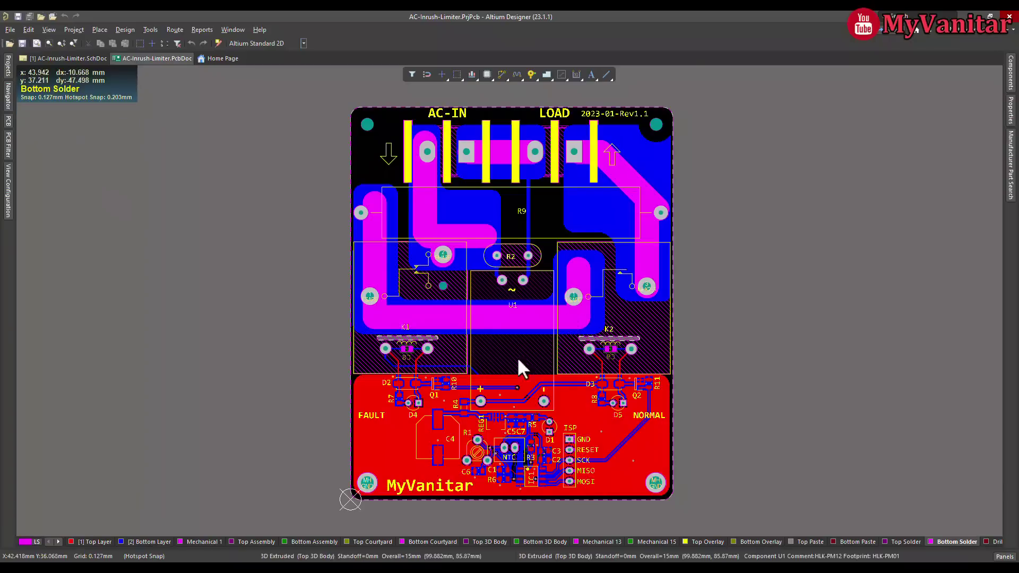
click(98, 542)
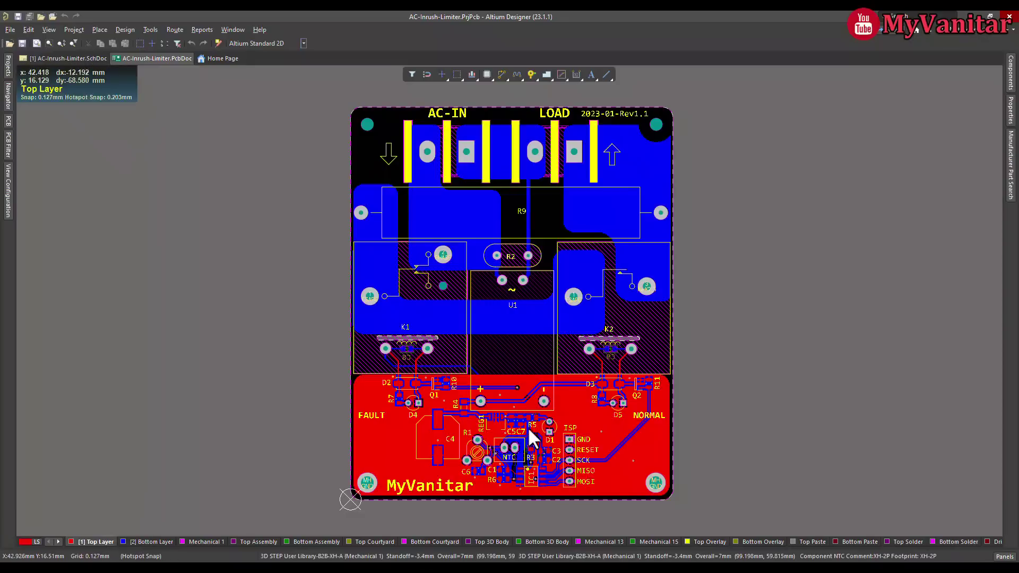
ctrl+scroll(530, 427, up, 1)
ctrl+scroll(530, 428, down, 1)
ctrl+scroll(531, 428, up, 1)
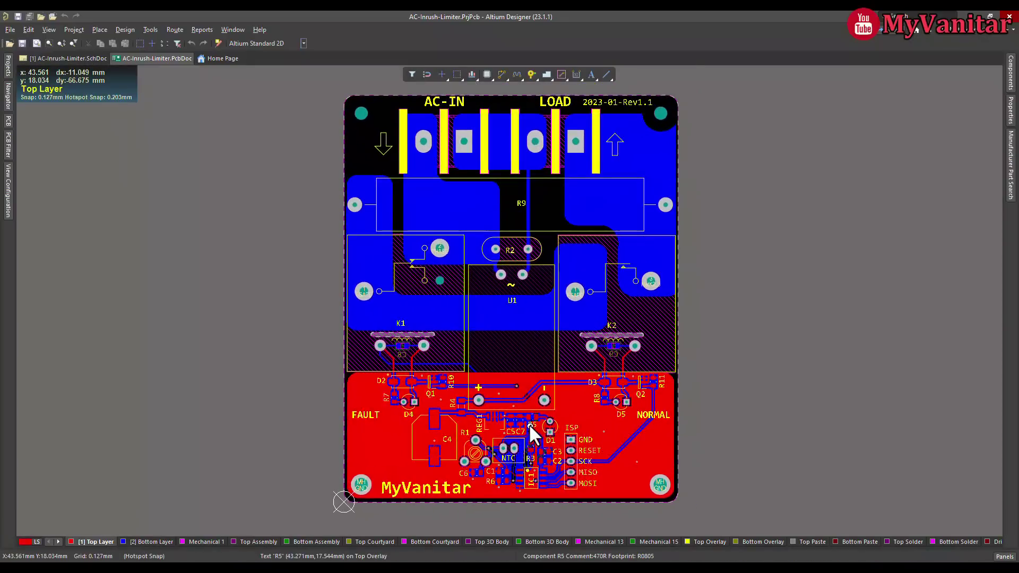
ctrl+scroll(530, 427, down, 1)
mouse_move(530, 428)
right_down()
mouse_move(522, 429)
mouse_move(530, 437)
right_up()
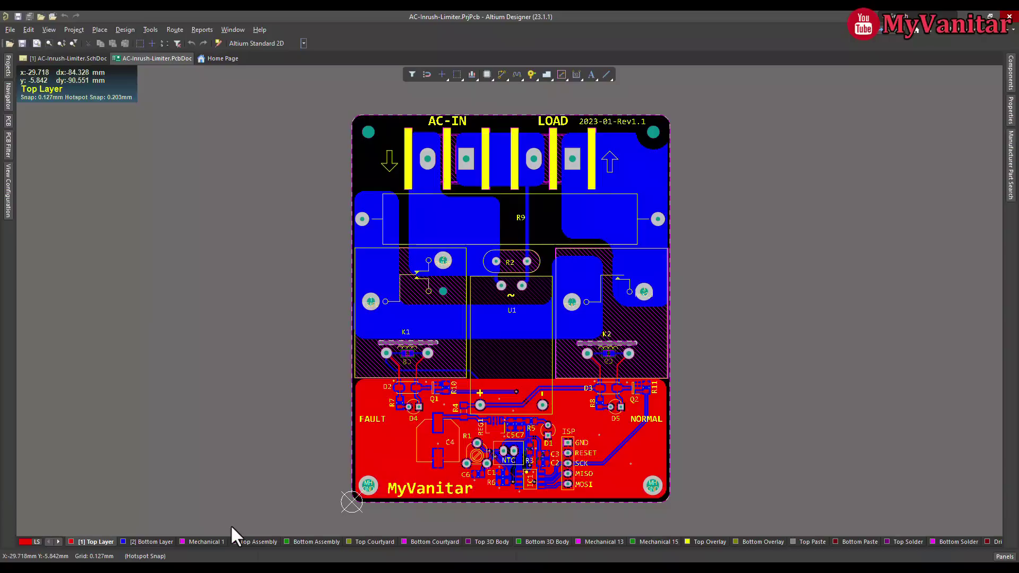
click(395, 444)
click(153, 542)
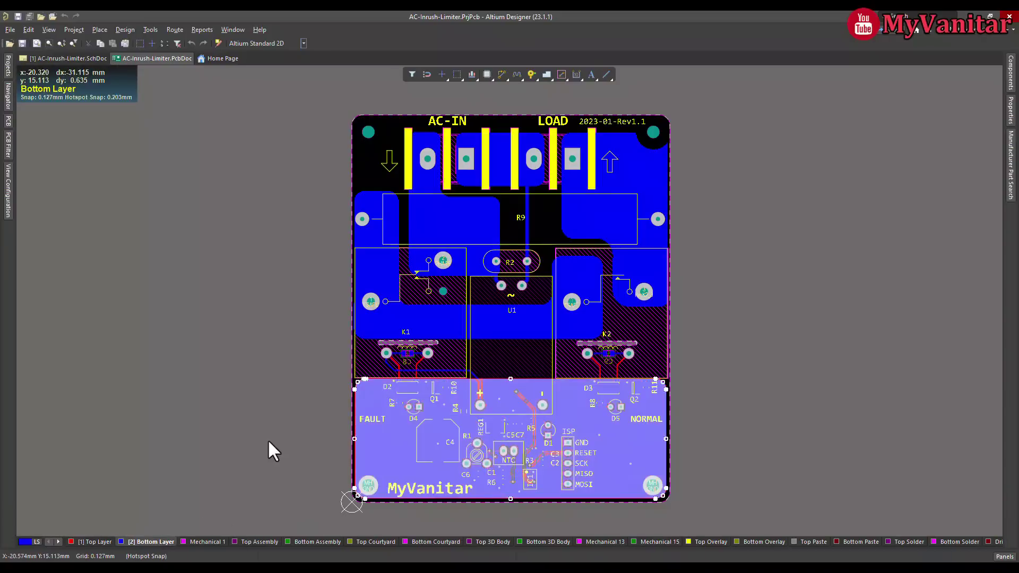
click(223, 478)
click(96, 542)
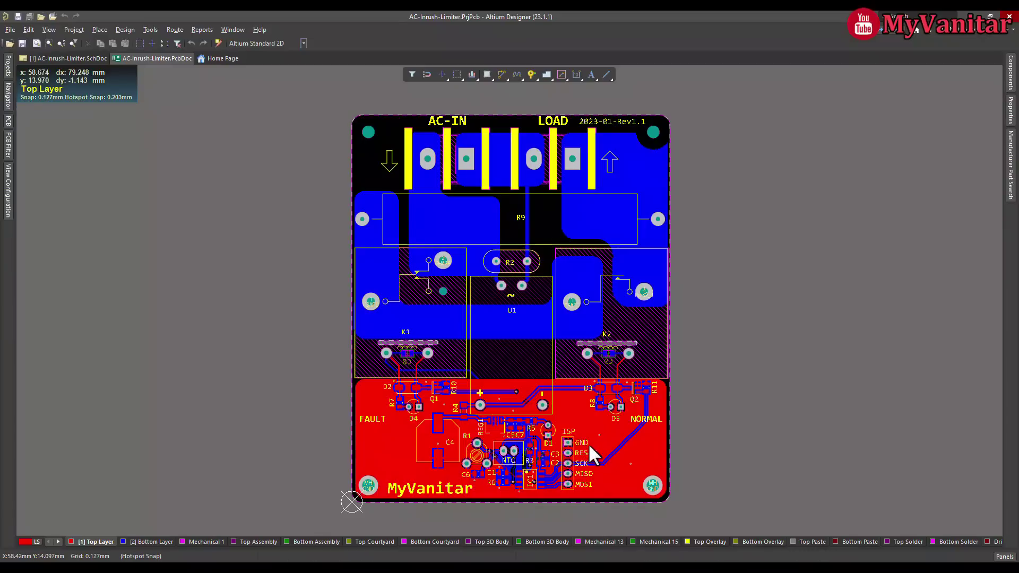
ctrl+scroll(587, 442, up, 1)
ctrl+scroll(587, 443, down, 1)
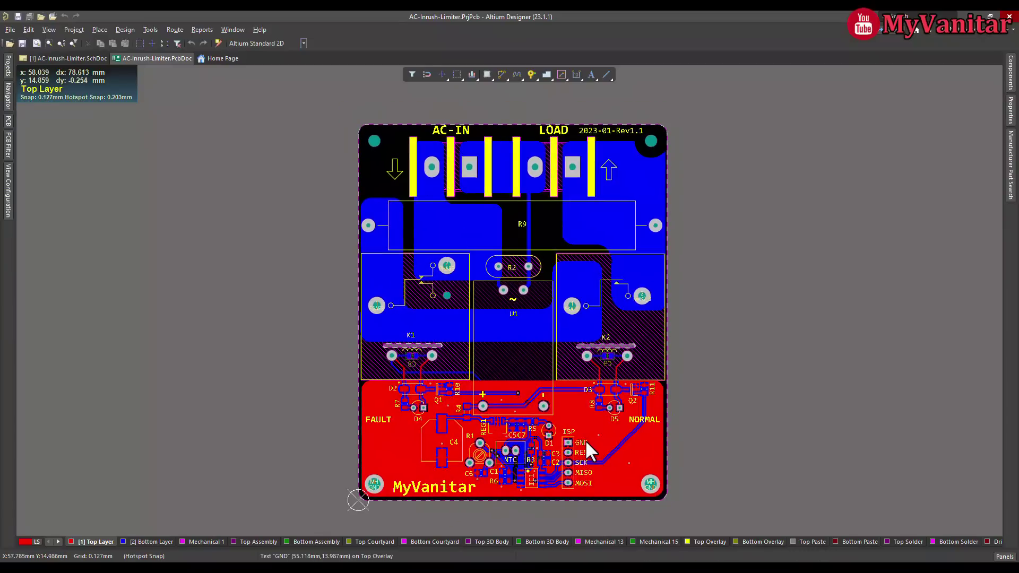